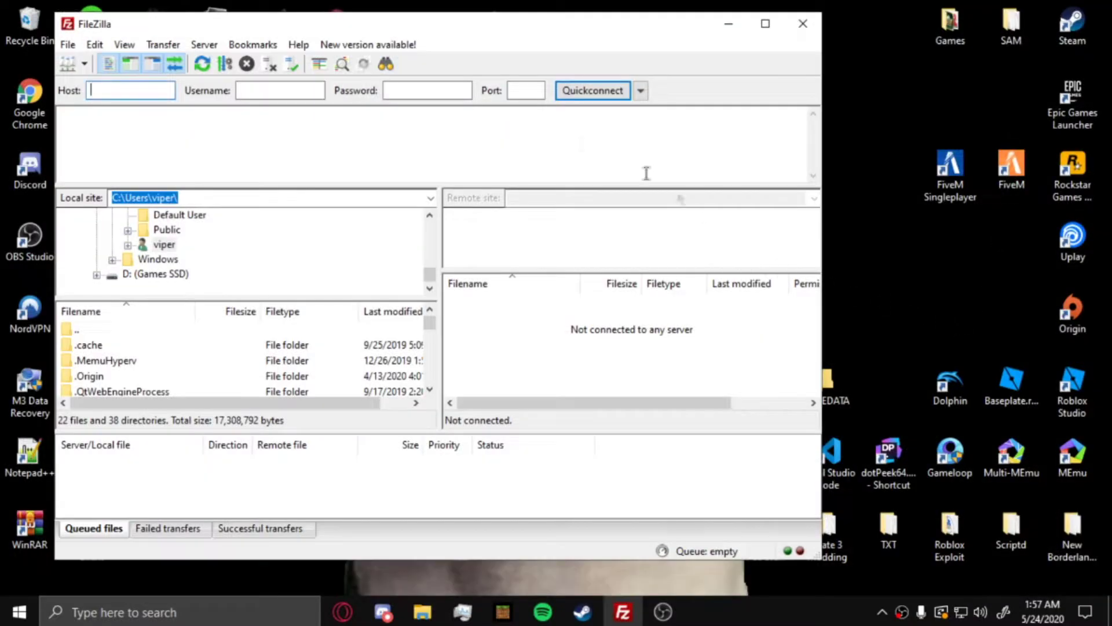
Step: Move the unconnected FileZilla window into a clear spot on the desktop
drag(454, 24, 527, 68)
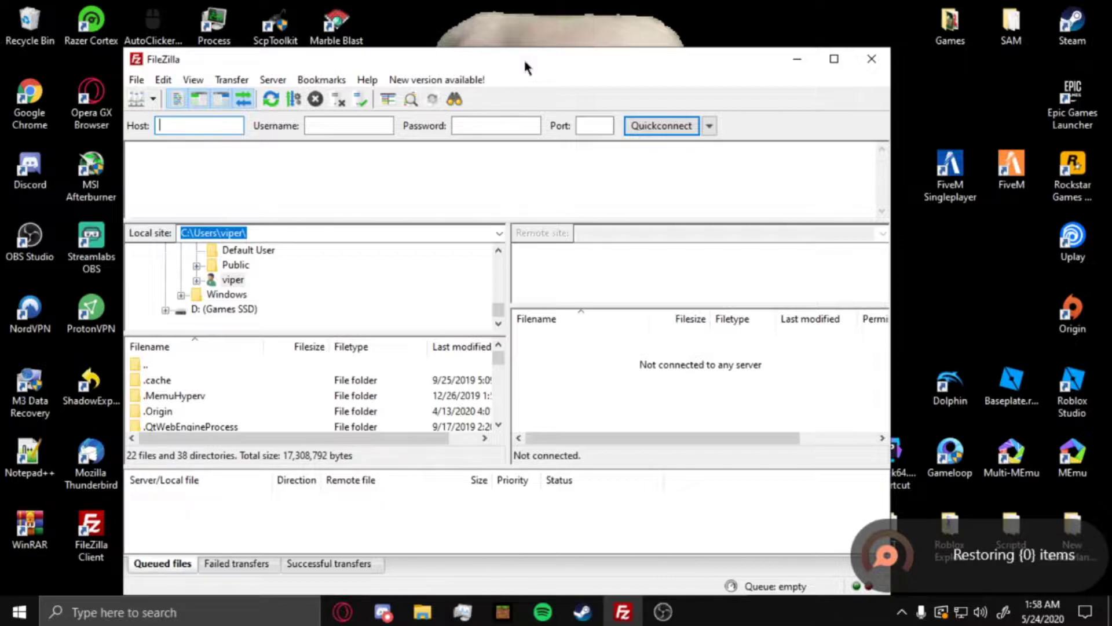
drag(524, 63, 549, 37)
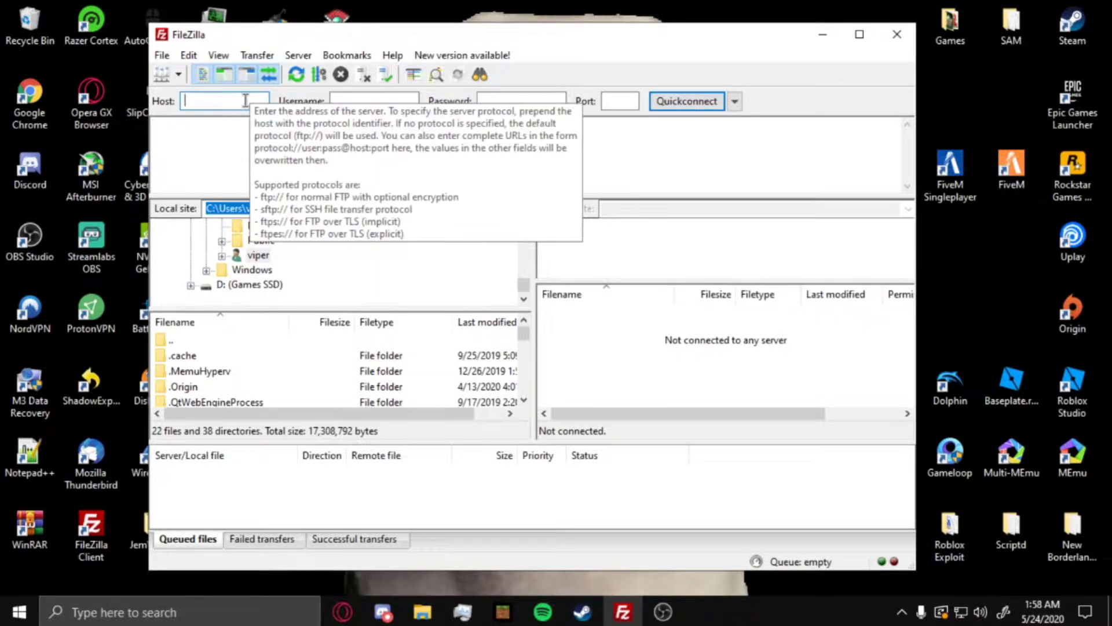
Step: Quickconnect to host 10.0.0.113 with the username and password left blank
text(10.0.0.113)
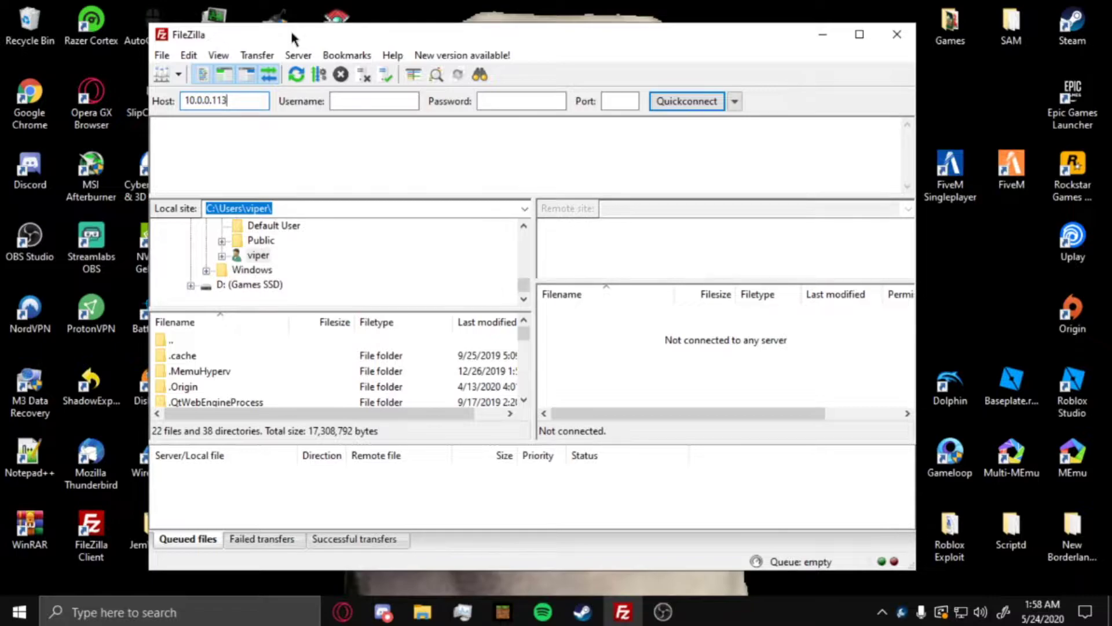
drag(242, 102, 180, 102)
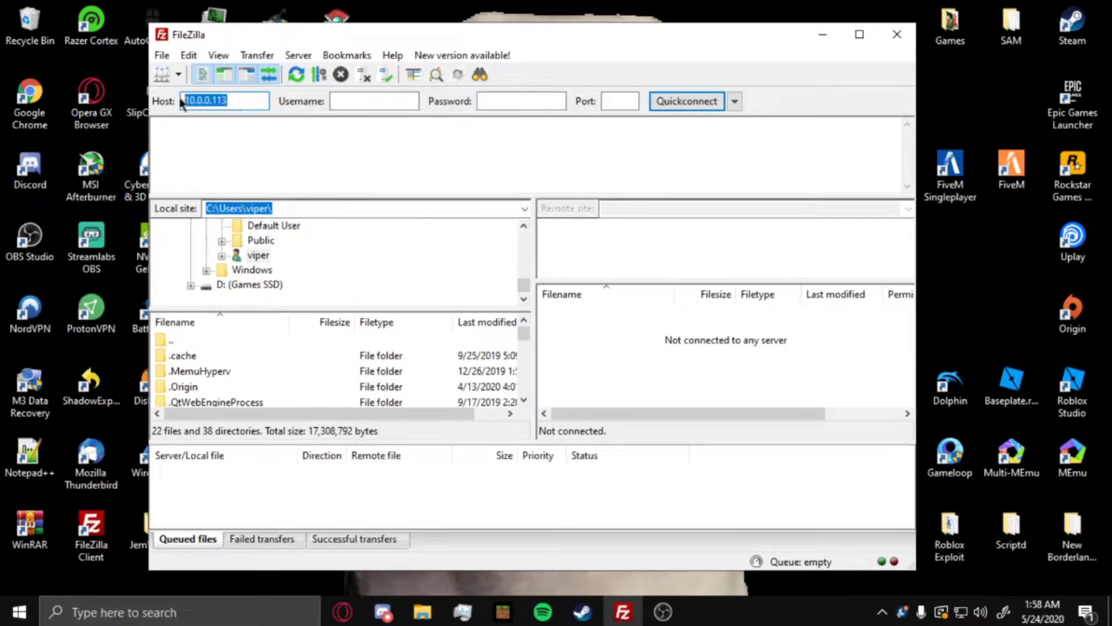
click(233, 99)
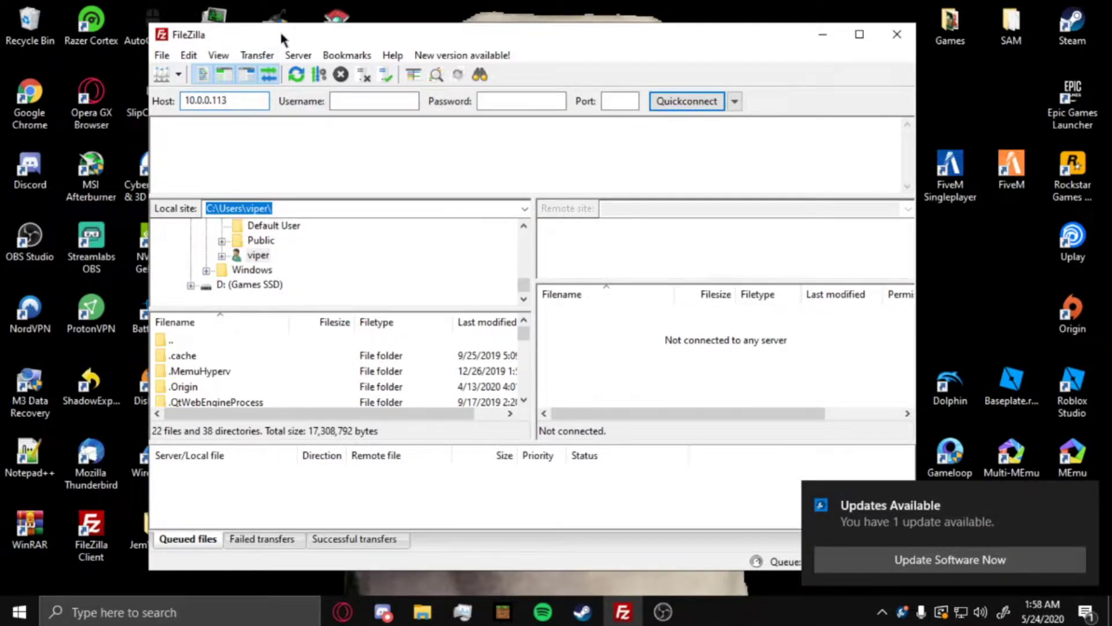
drag(237, 101, 177, 101)
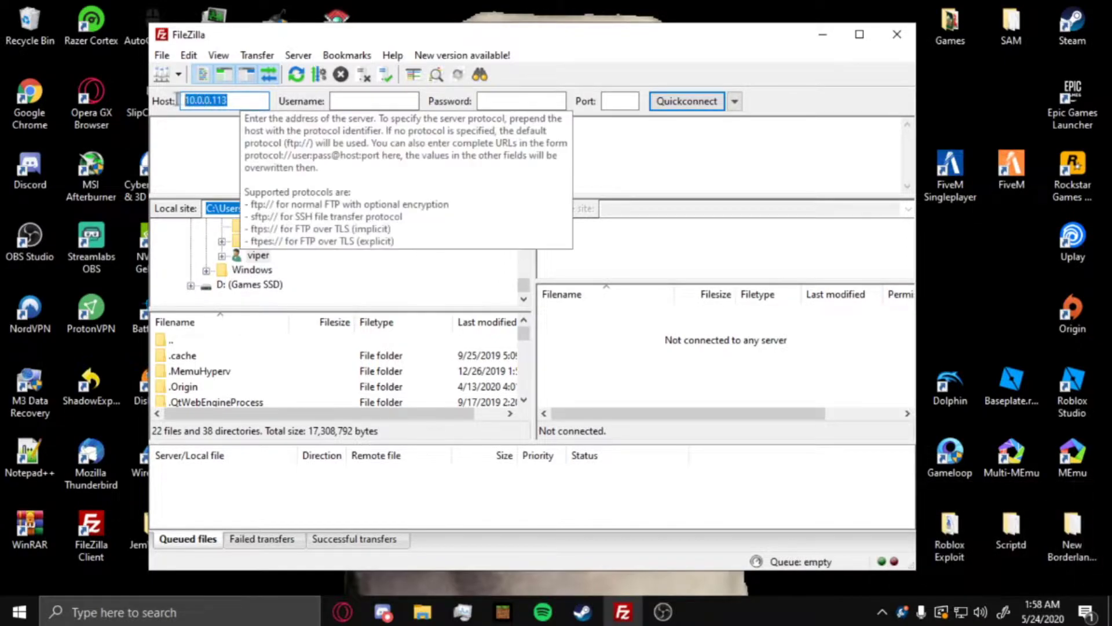
click(668, 98)
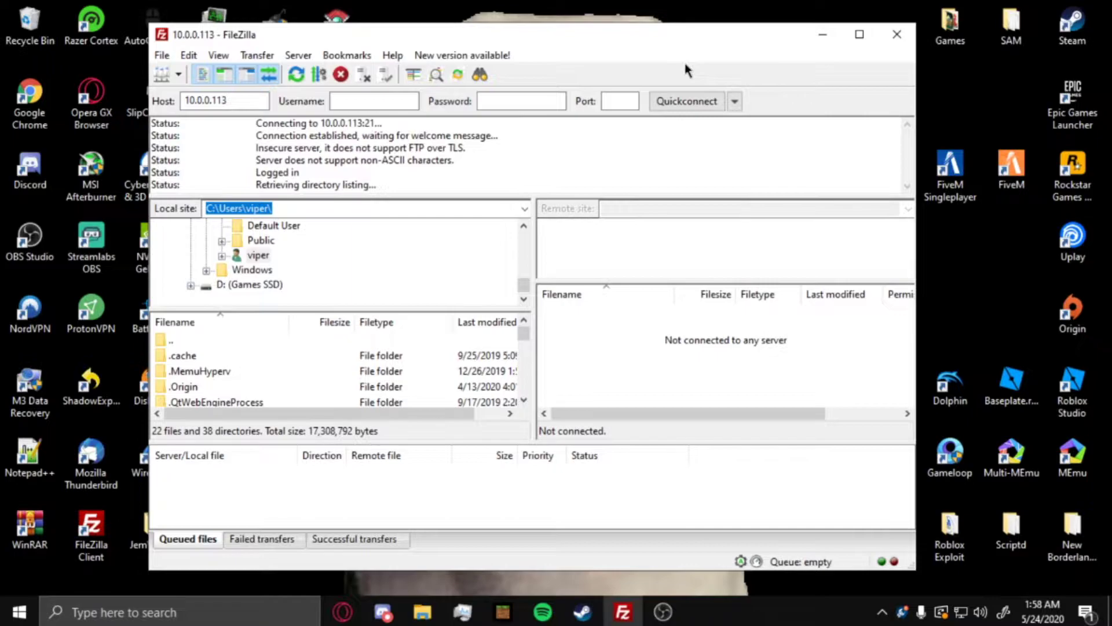
Step: Open ftp://10.0.0.113/ in File Explorer from its recent locations list
click(413, 616)
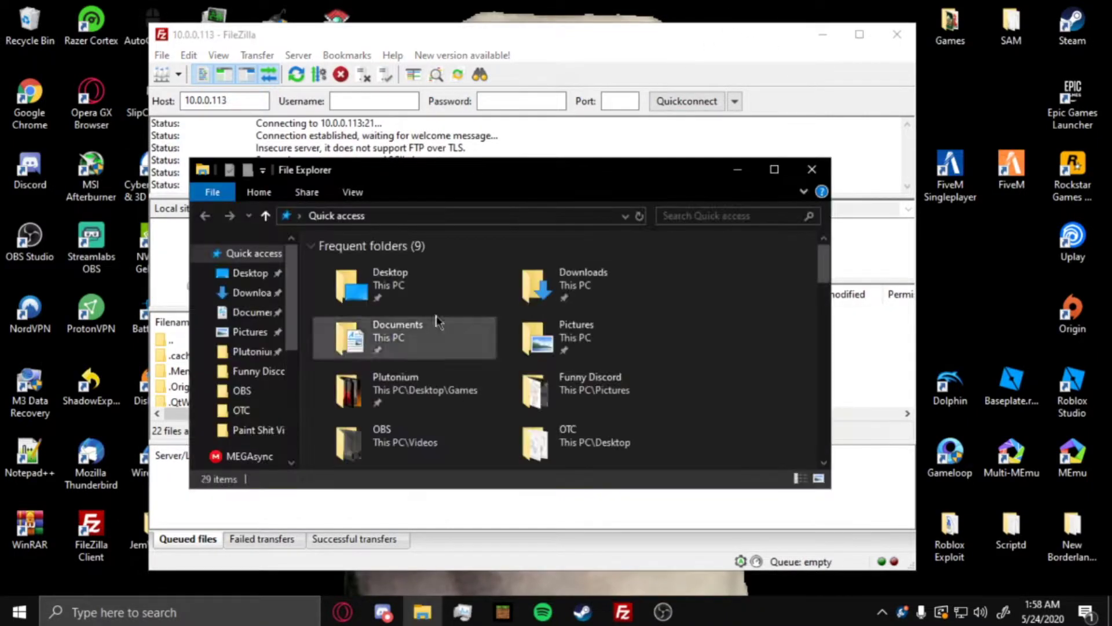
drag(394, 174, 431, 161)
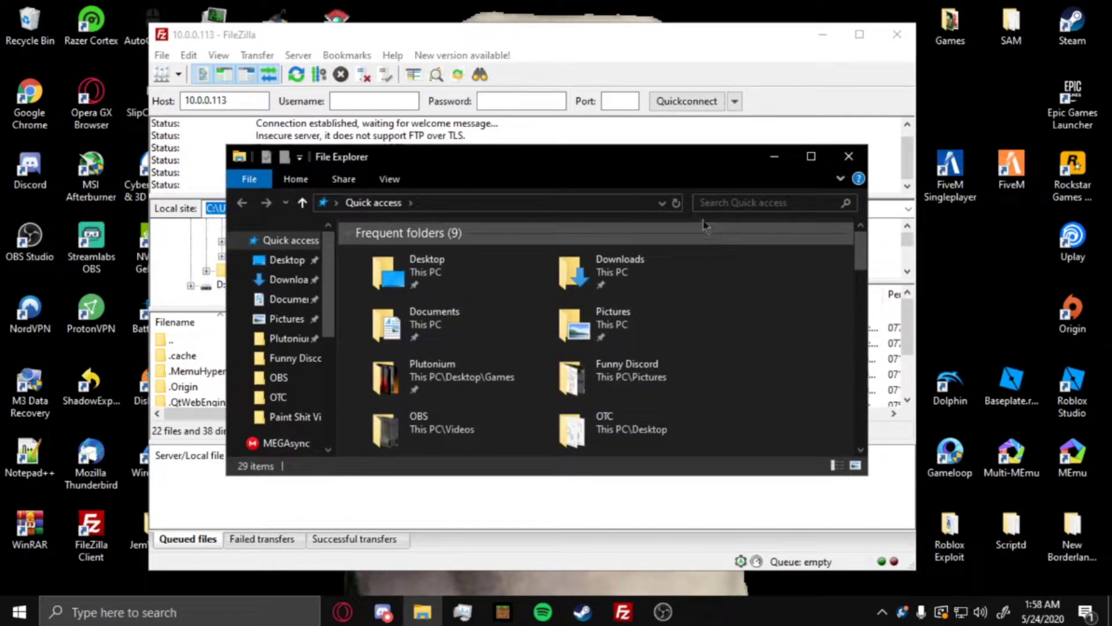
click(661, 203)
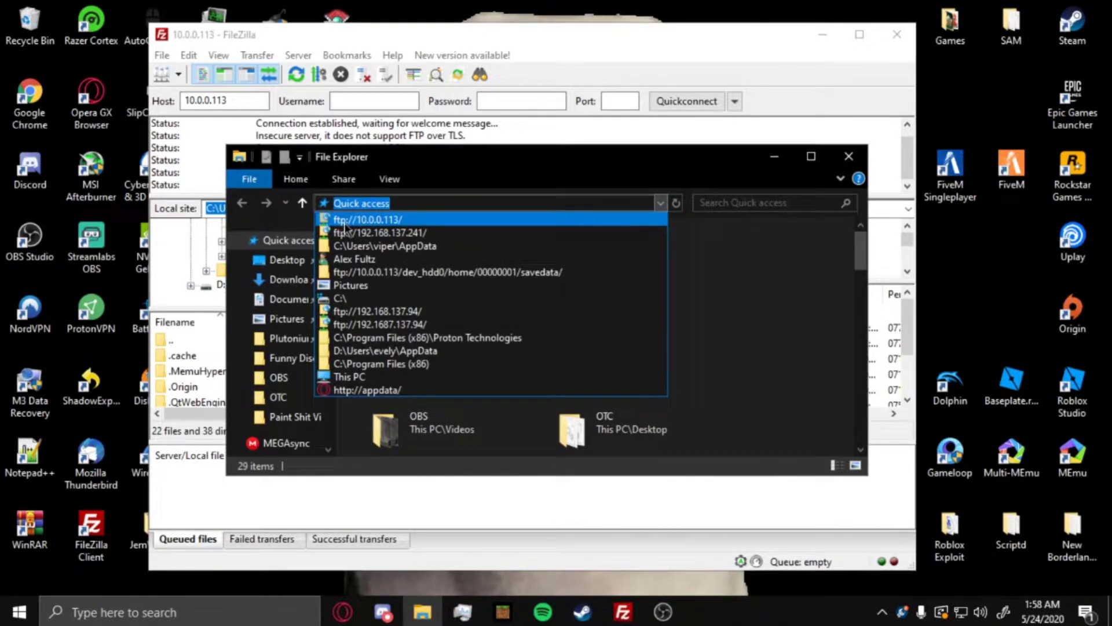
click(380, 226)
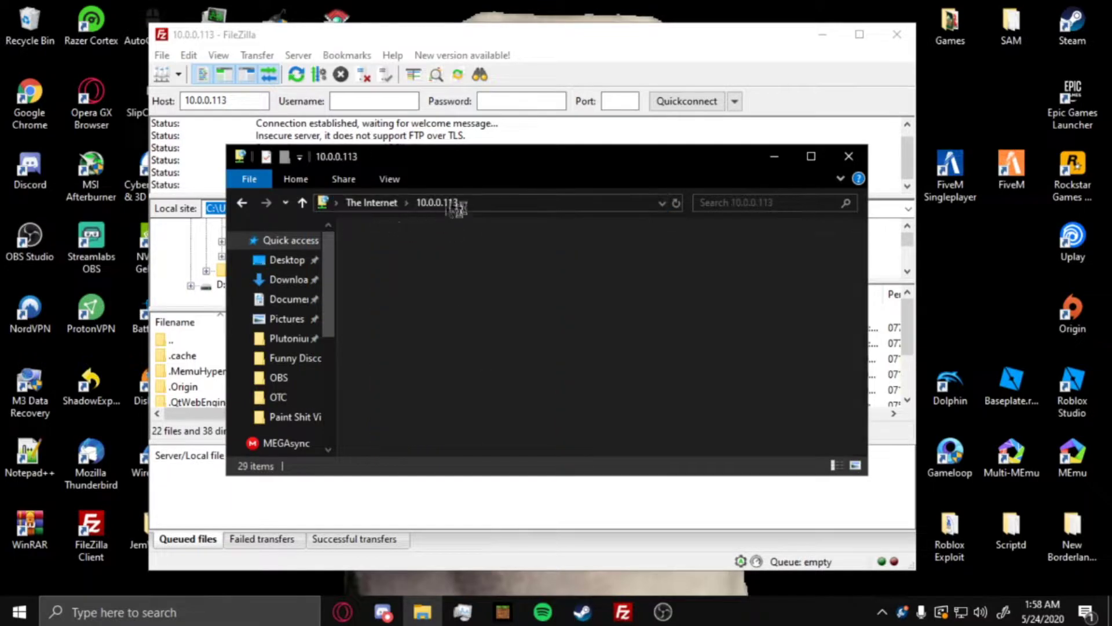
drag(456, 164, 389, 166)
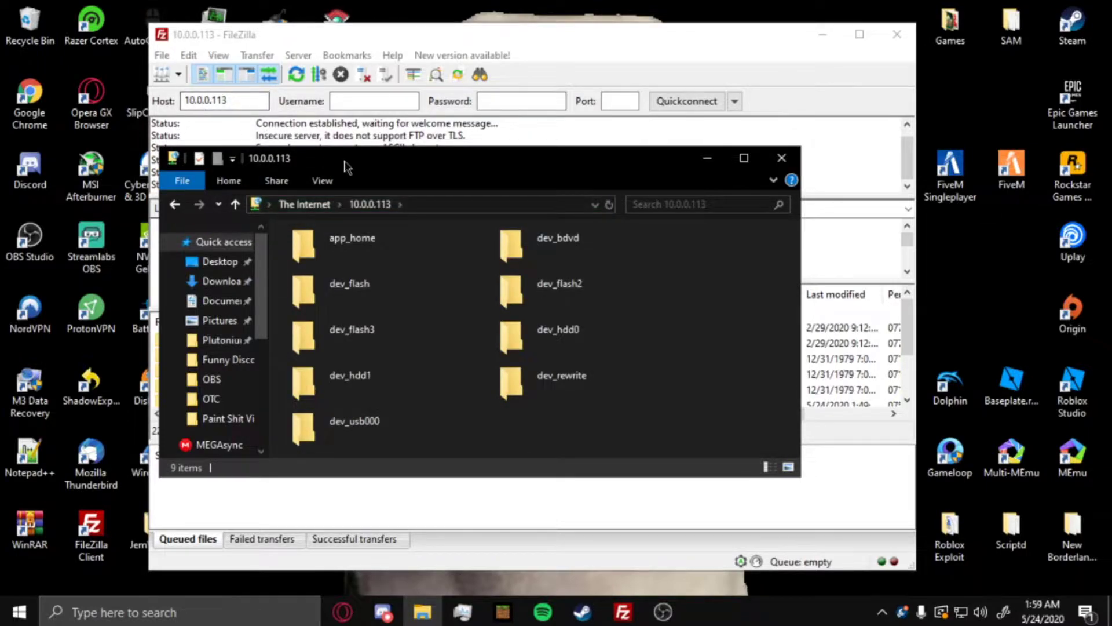
drag(343, 162, 383, 224)
Step: Close Explorer and browse the console's remote site to /dev_flash2/etc
click(823, 220)
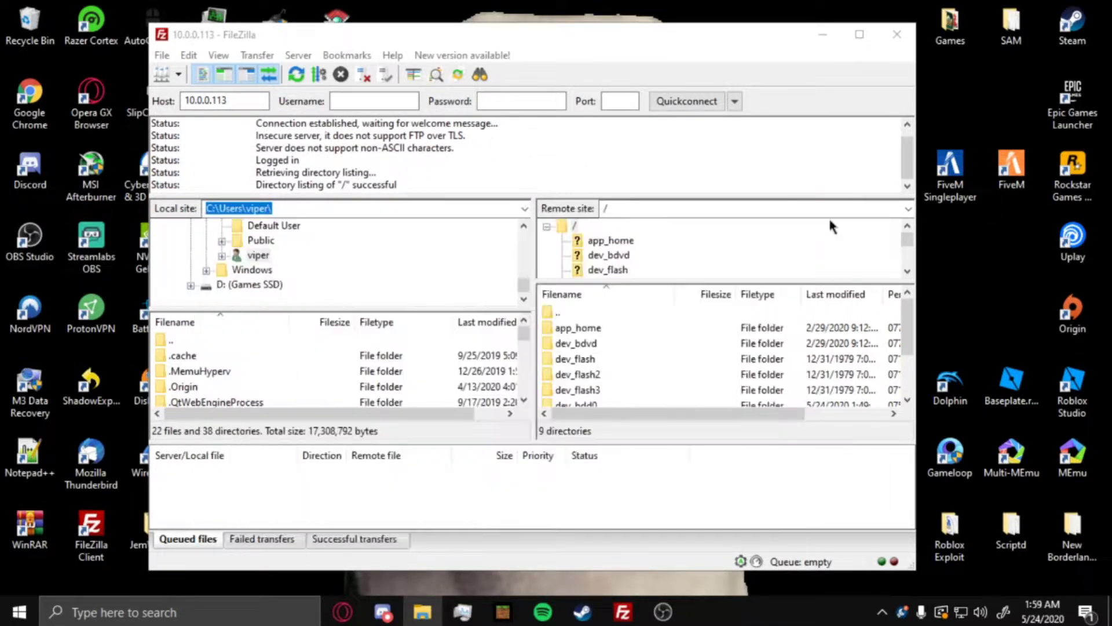
scroll(589, 366, down, 1)
scroll(589, 367, up, 1)
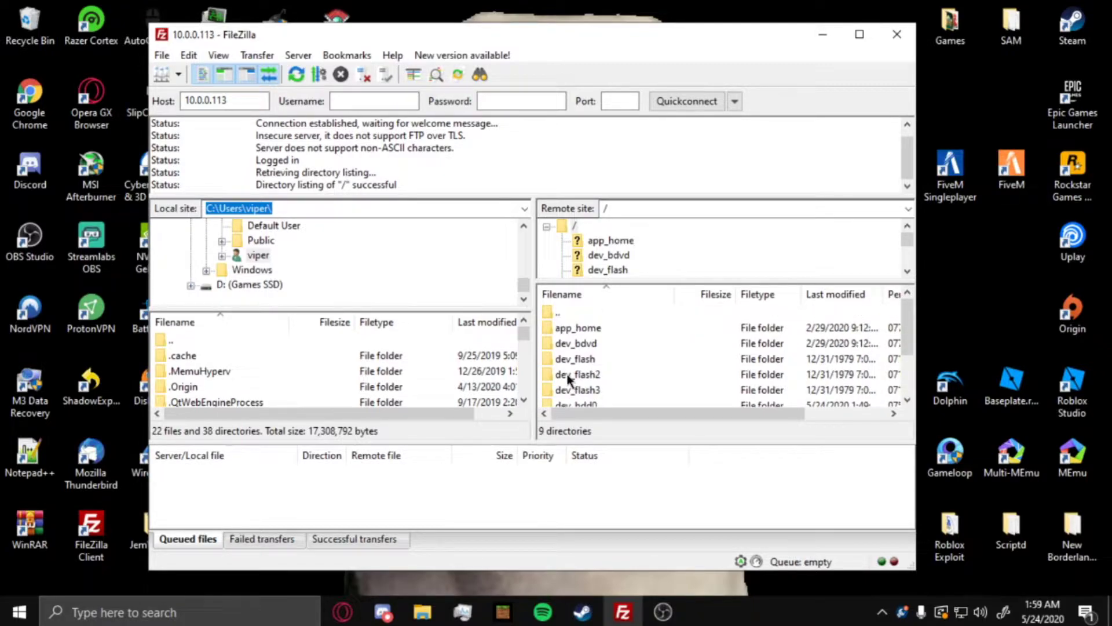
double_click(588, 375)
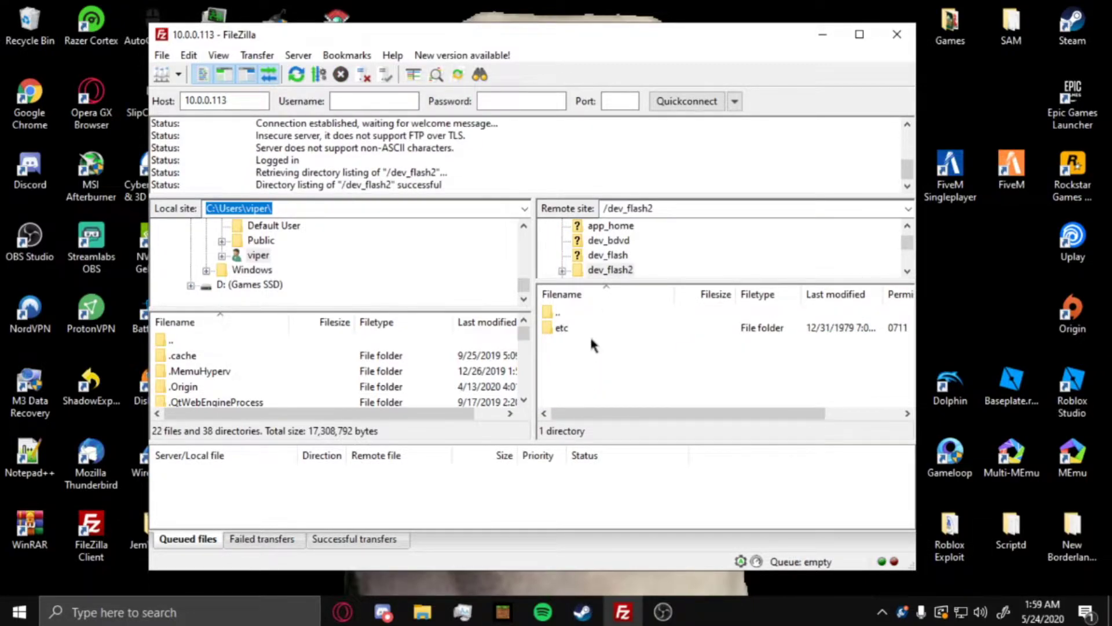
double_click(581, 328)
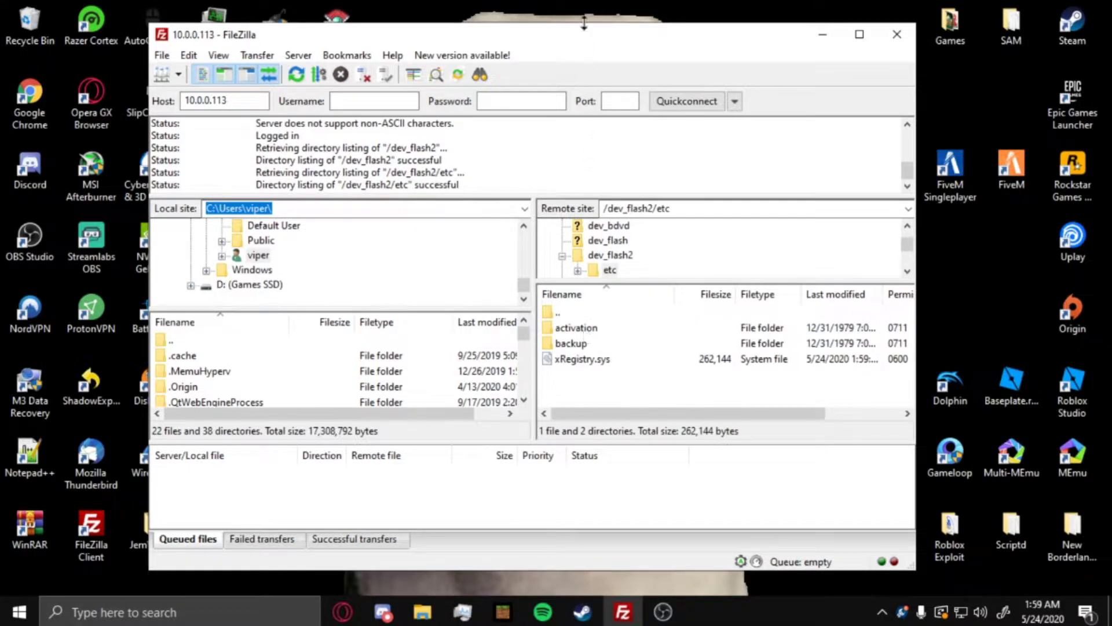
Step: Download xRegistry.sys by dragging it from /dev_flash2/etc onto the desktop
drag(583, 32, 378, 21)
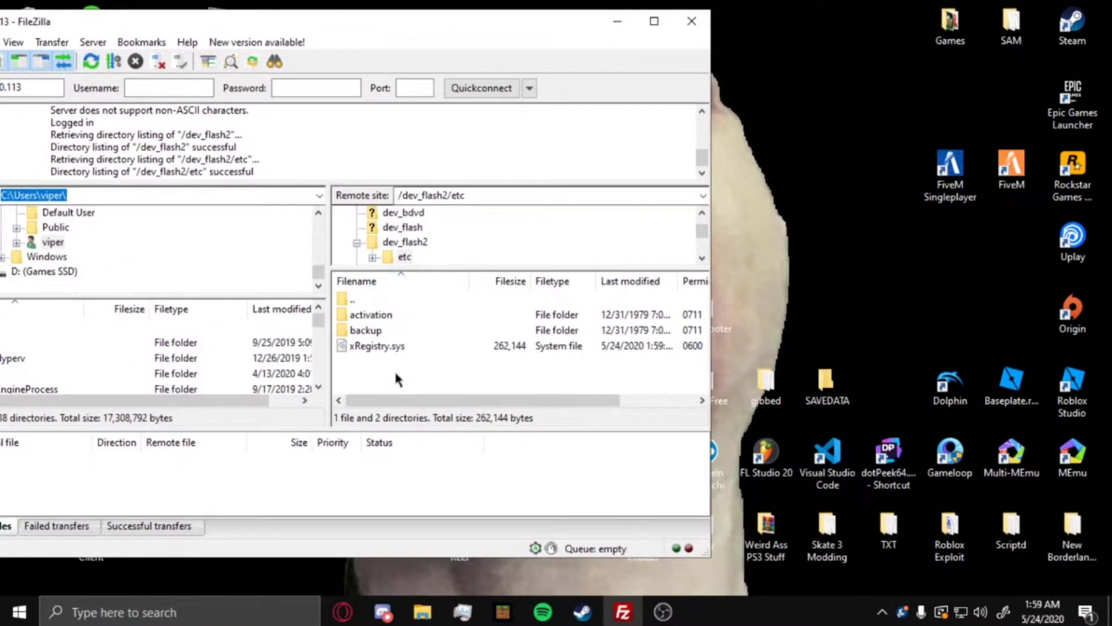
click(389, 347)
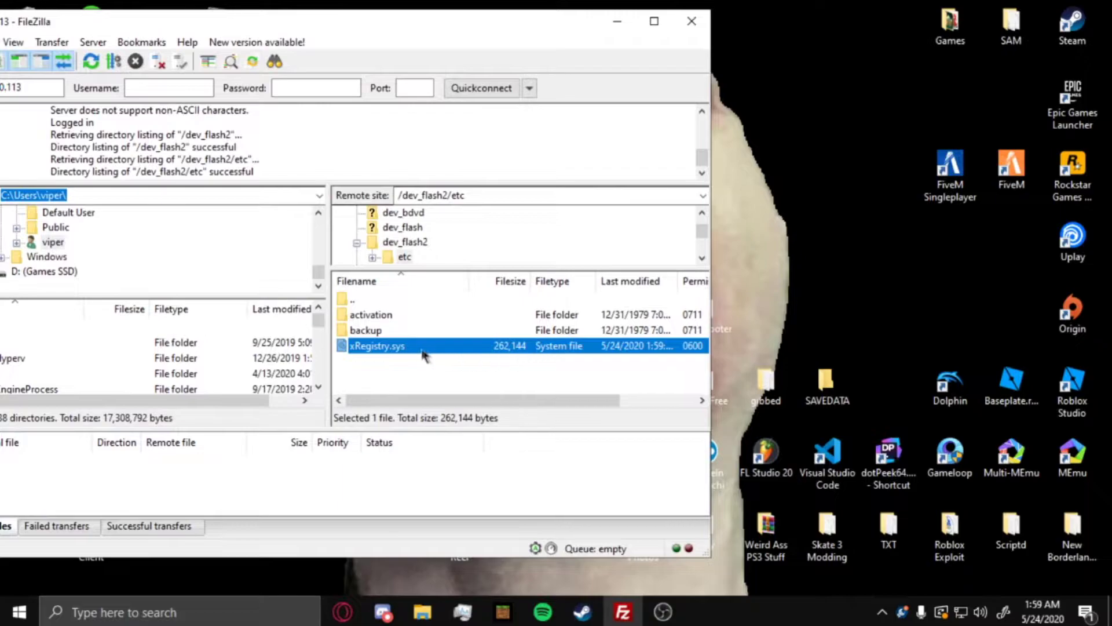
drag(394, 345, 780, 251)
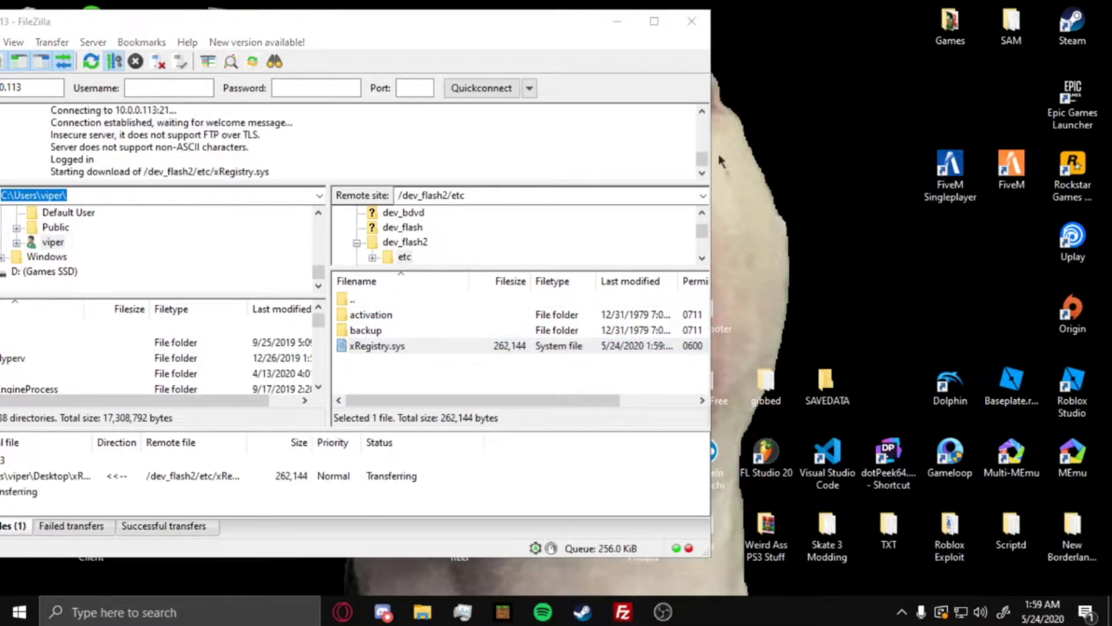
Step: Minimize FileZilla and open the downloaded xRegistry.sys desktop file with Notepad
click(624, 17)
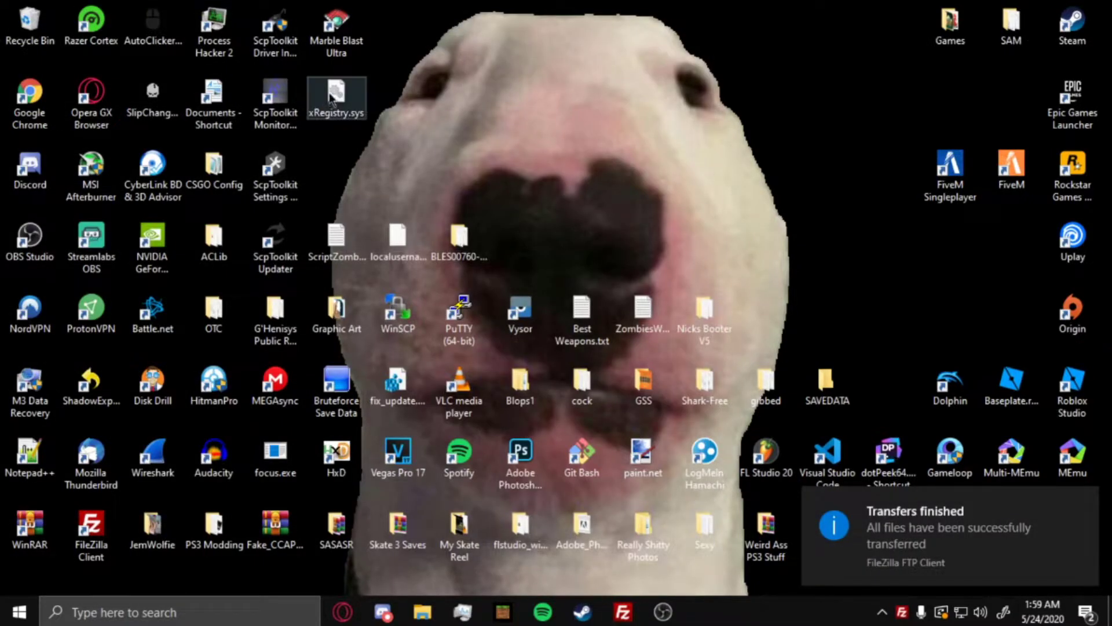
drag(336, 95, 698, 168)
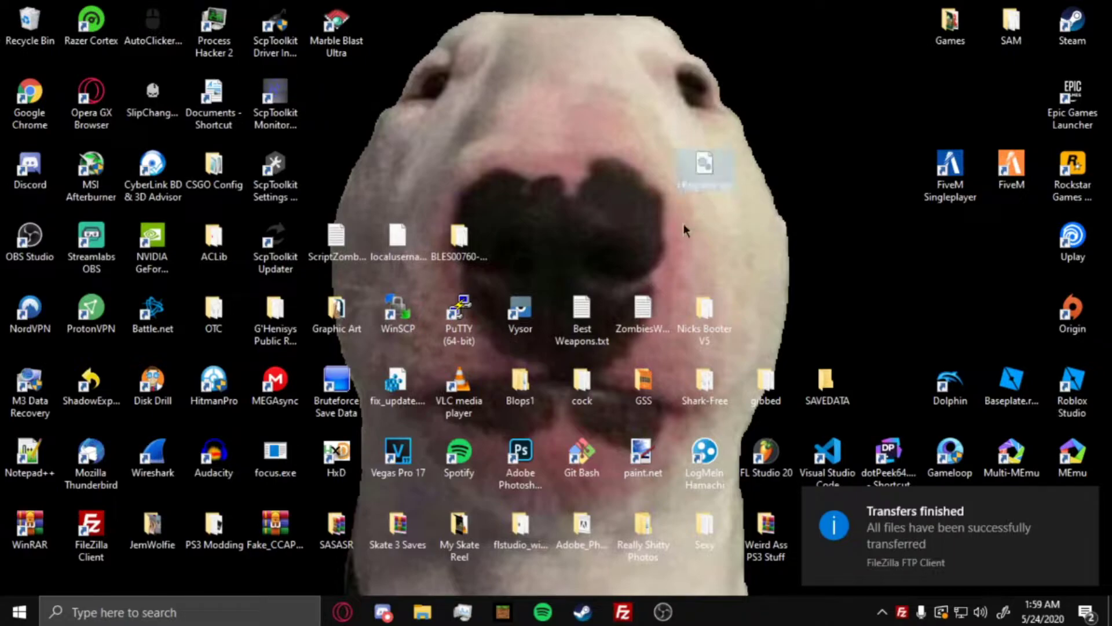
double_click(692, 165)
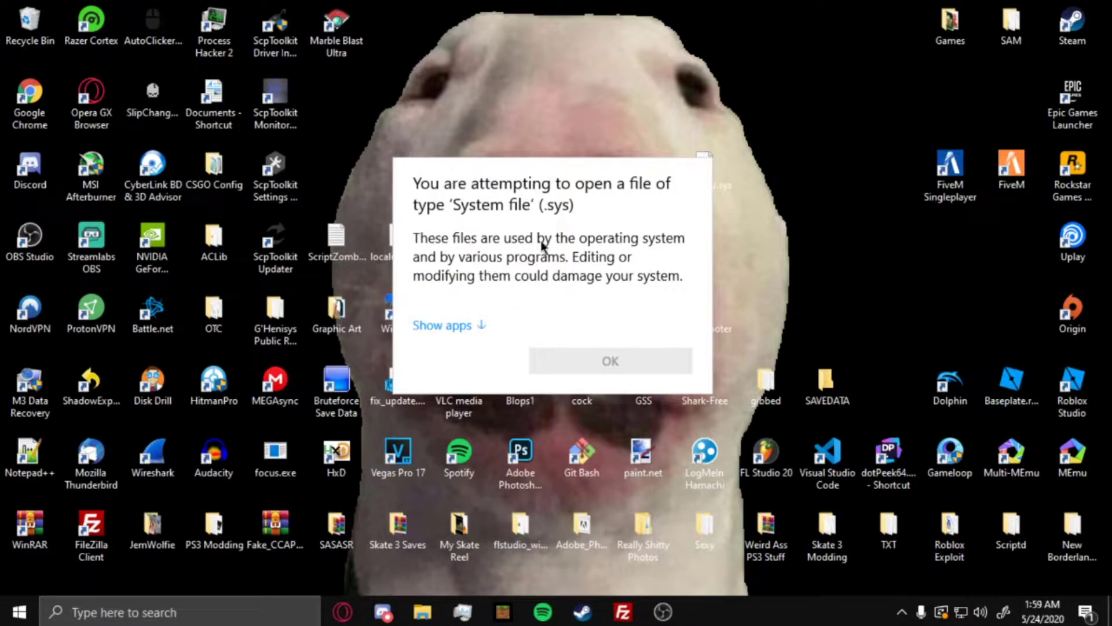
click(451, 331)
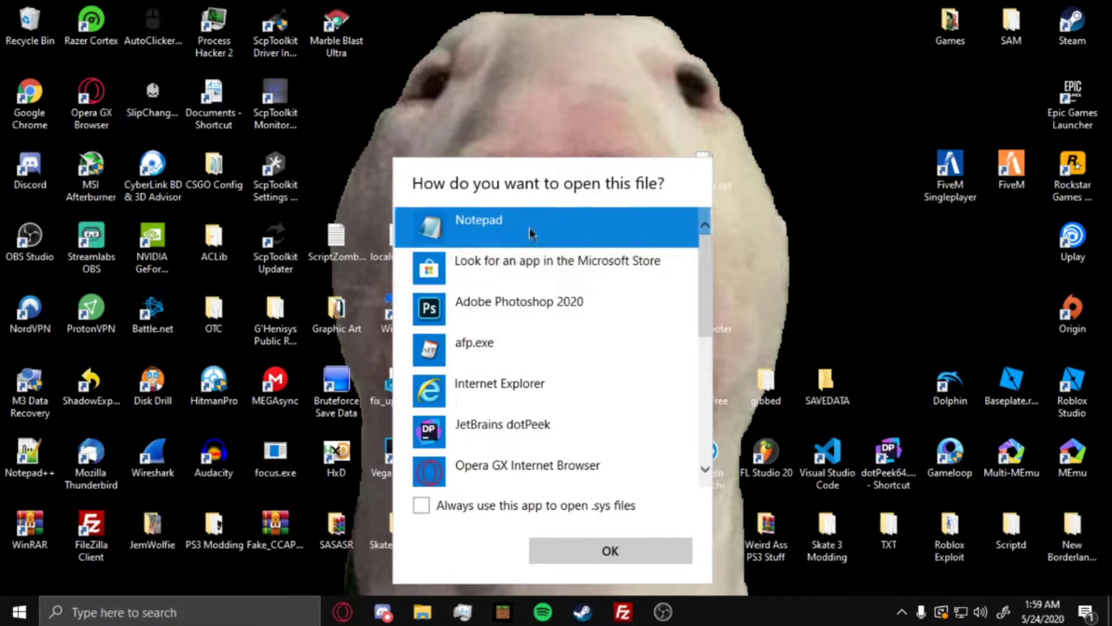
click(595, 547)
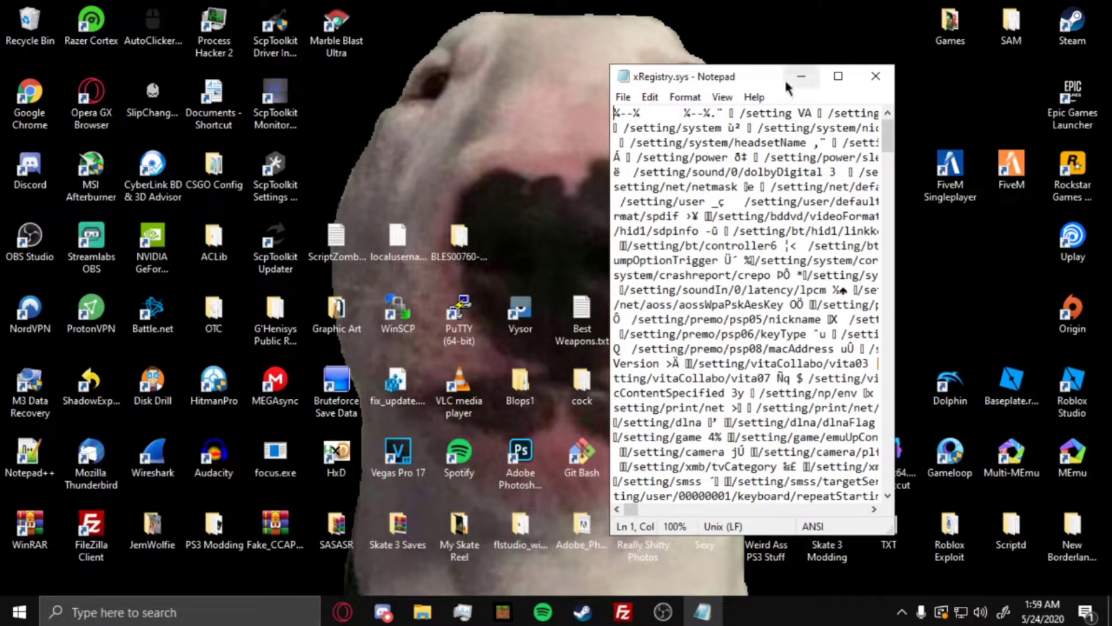
Step: Maximize the xRegistry.sys Notepad window and scroll through its /setting entries
drag(734, 78, 477, 73)
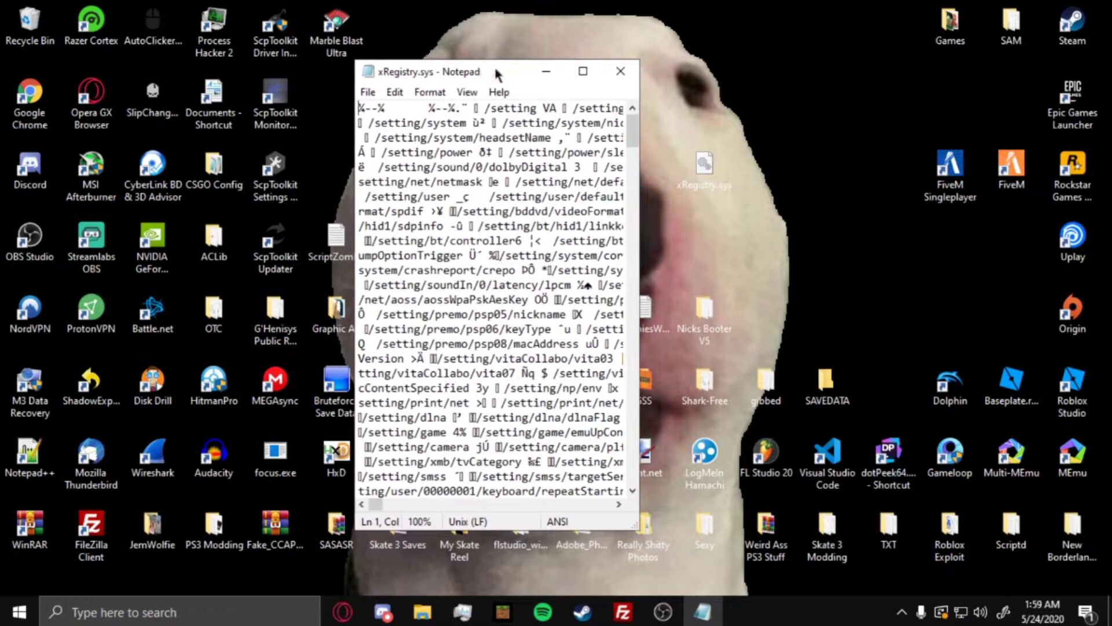
click(583, 71)
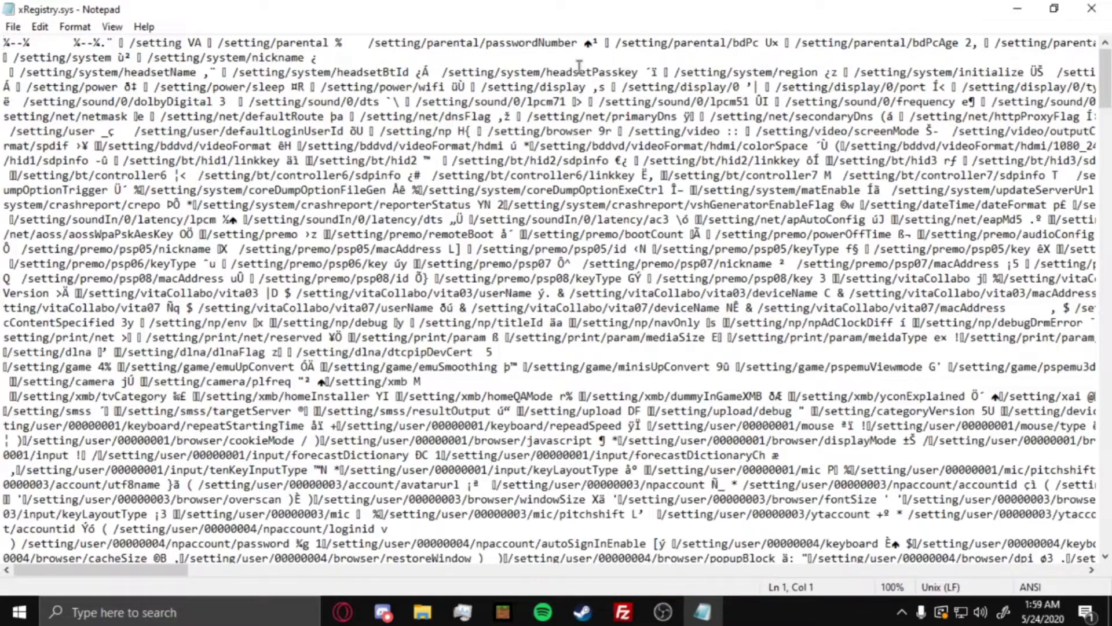
scroll(580, 66, down, 9)
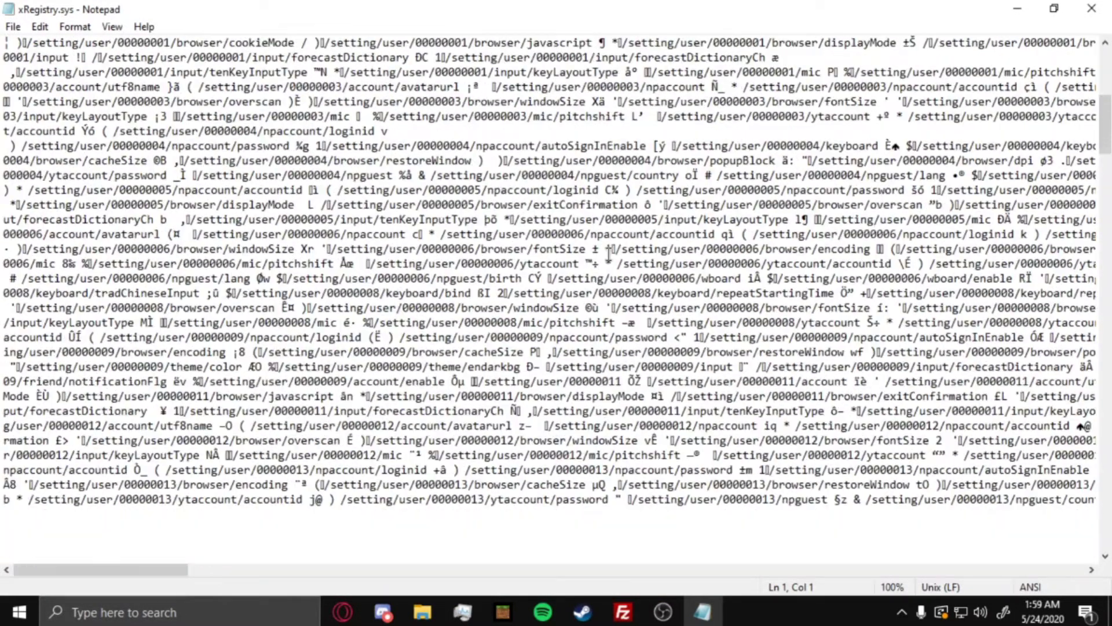
scroll(462, 422, up, 9)
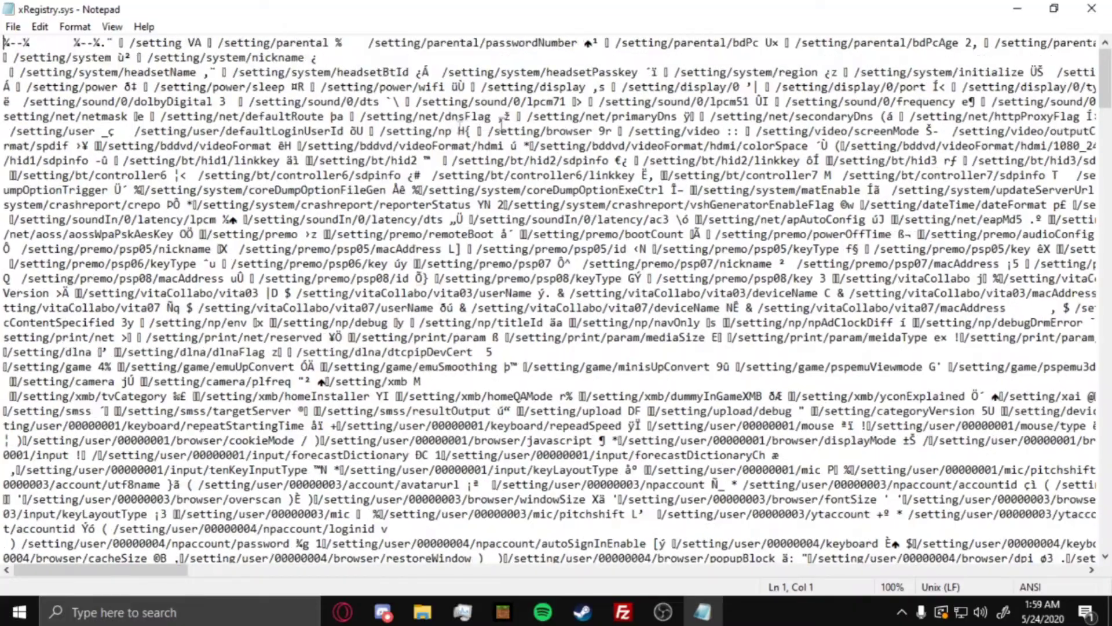
scroll(573, 223, down, 10)
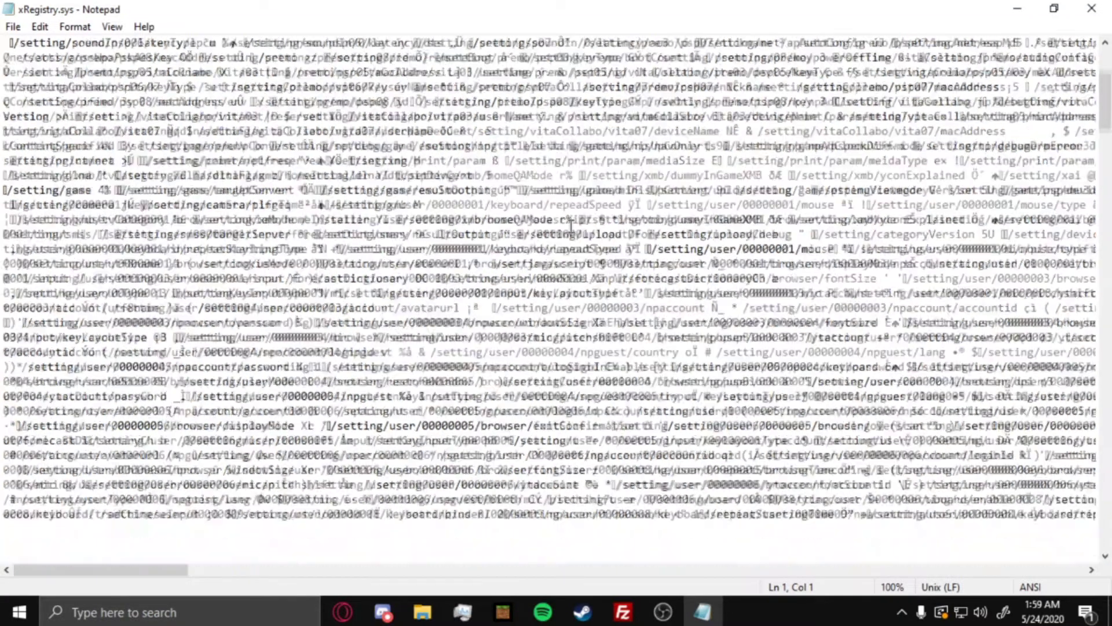
scroll(571, 227, down, 12)
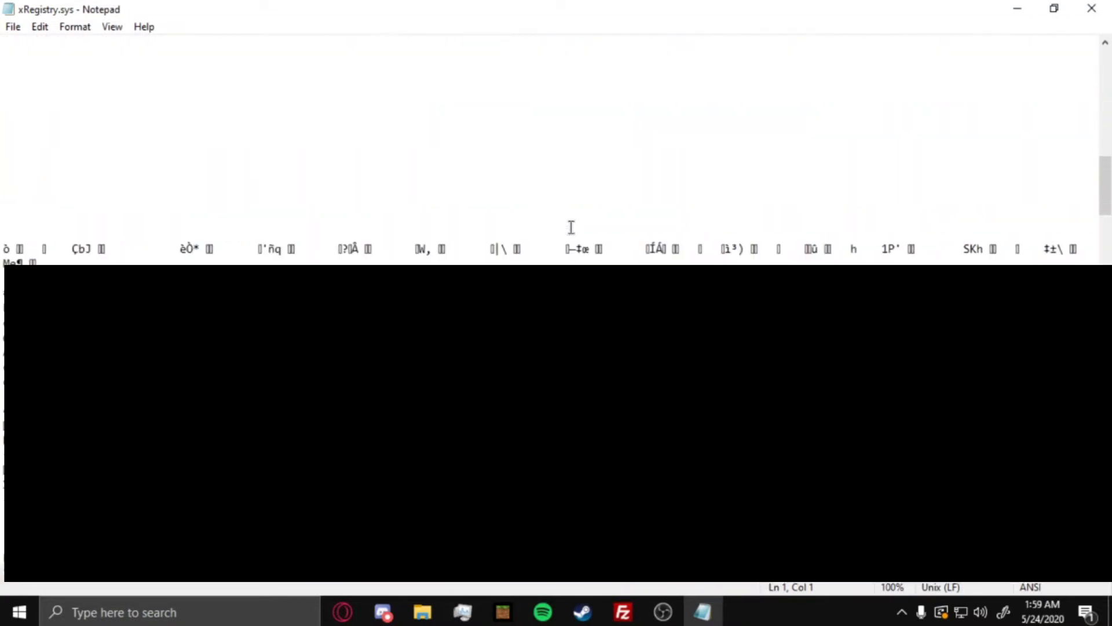
Step: Scroll to the middle of xRegistry.sys and select the lines around line 55
scroll(571, 227, down, 4)
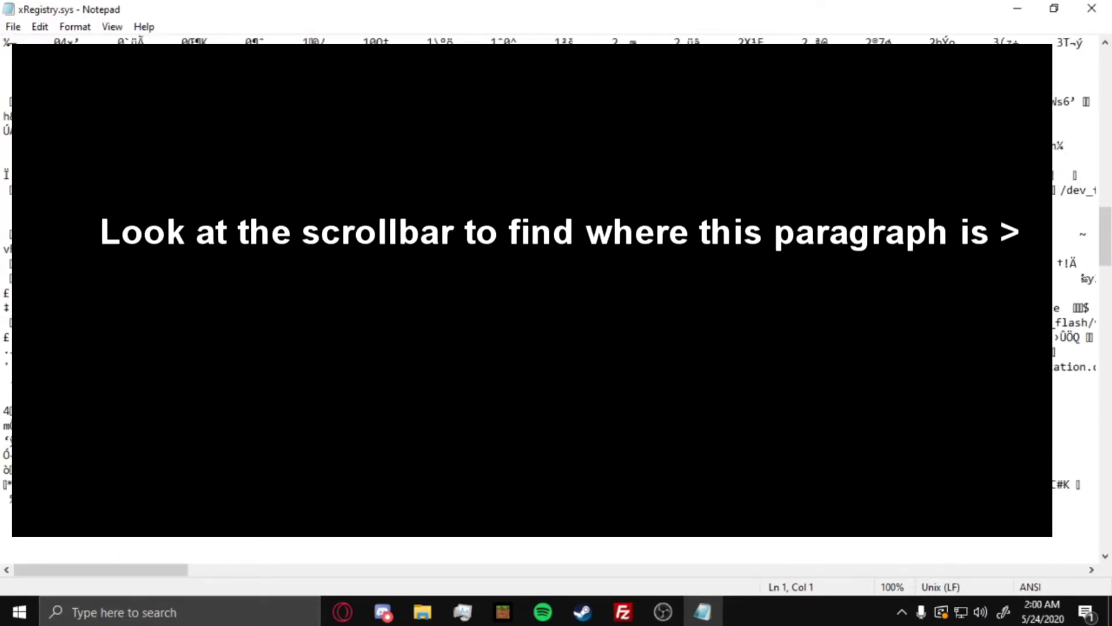
scroll(556, 290, down, 20)
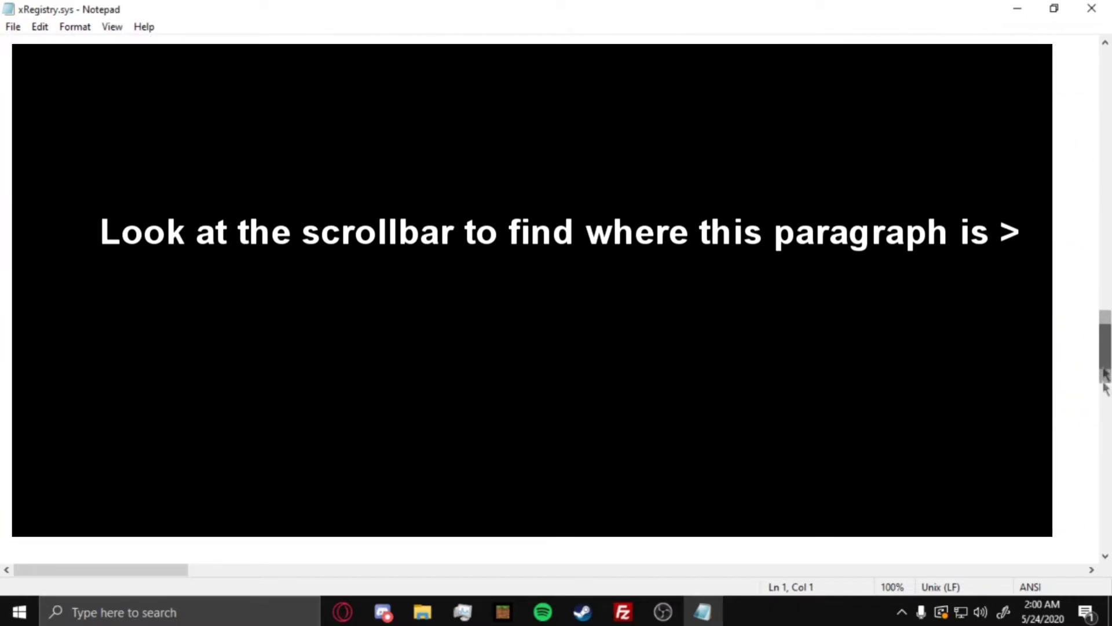
scroll(556, 290, up, 20)
scroll(556, 290, up, 15)
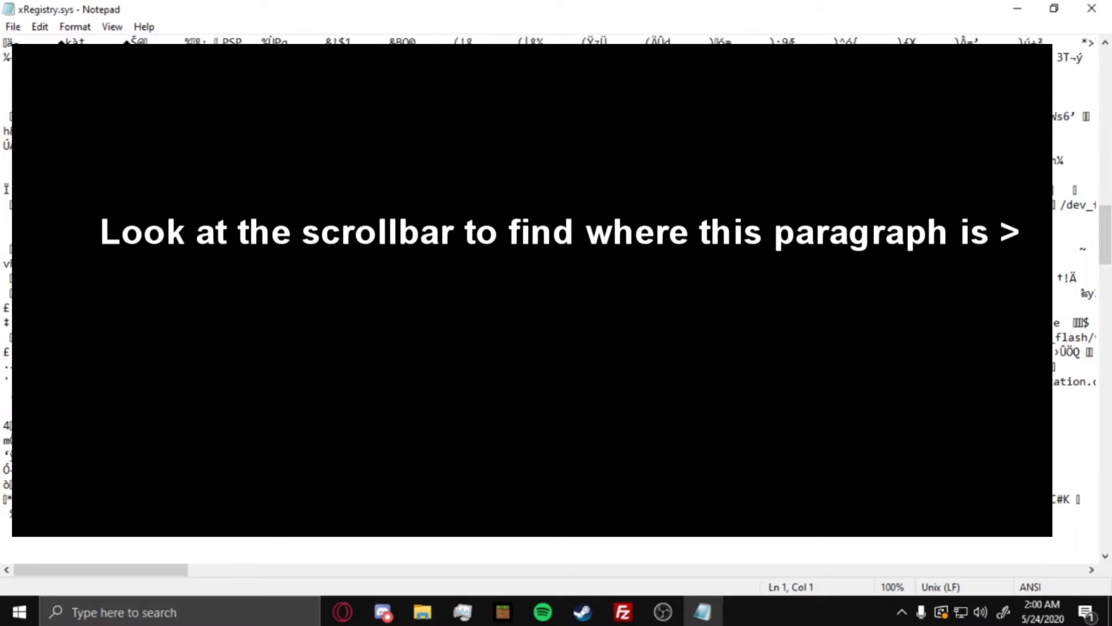
drag(9, 233, 782, 381)
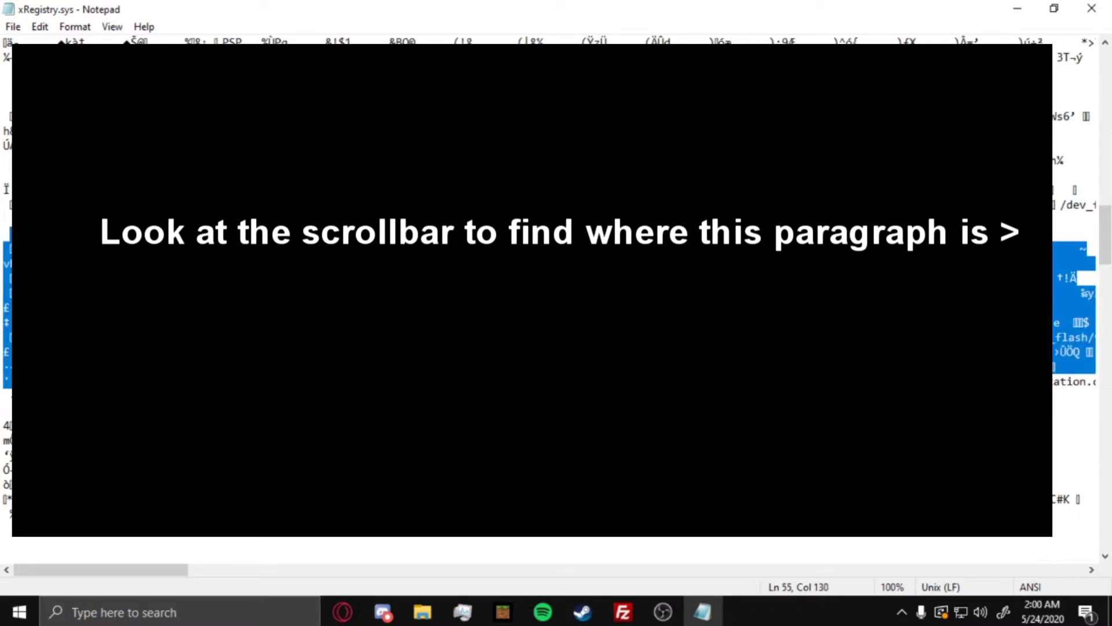
drag(521, 383, 510, 411)
click(780, 440)
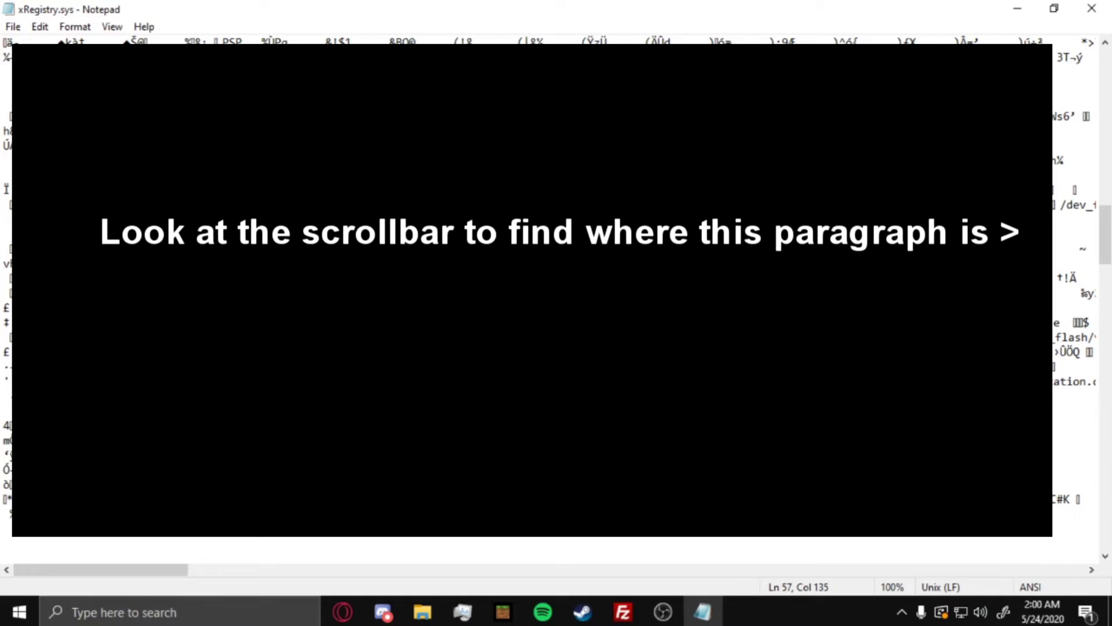
Step: Refine the selection to the paragraph of lines 55–57, then deselect it
drag(779, 440, 316, 337)
drag(321, 337, 414, 440)
key(Up)
drag(472, 425, 417, 425)
key(Up)
drag(3, 231, 649, 440)
drag(718, 443, 609, 428)
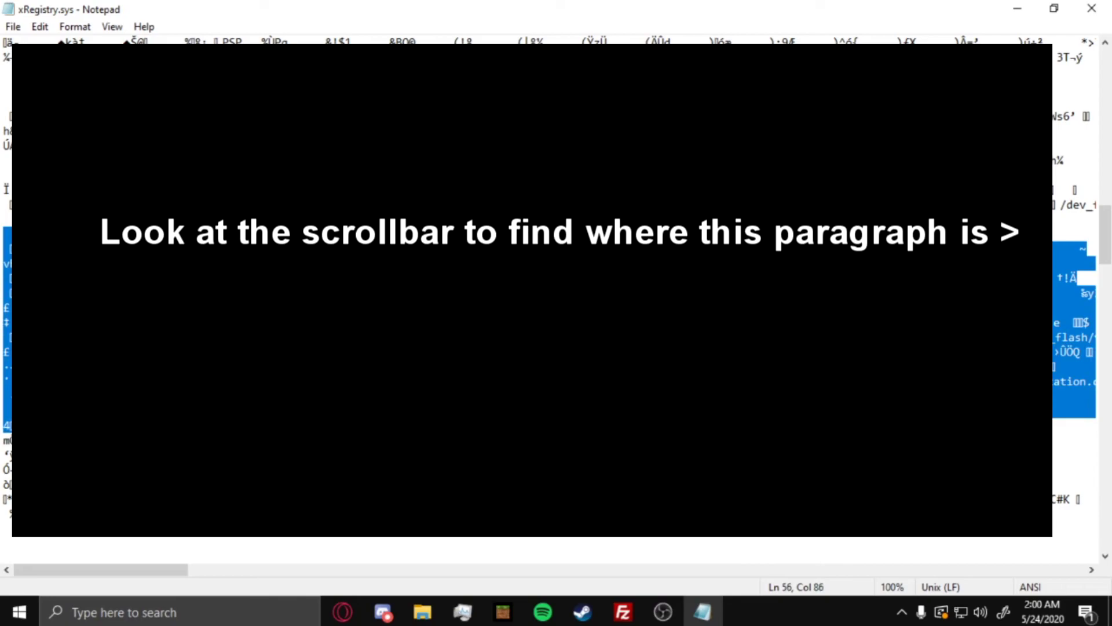
click(521, 426)
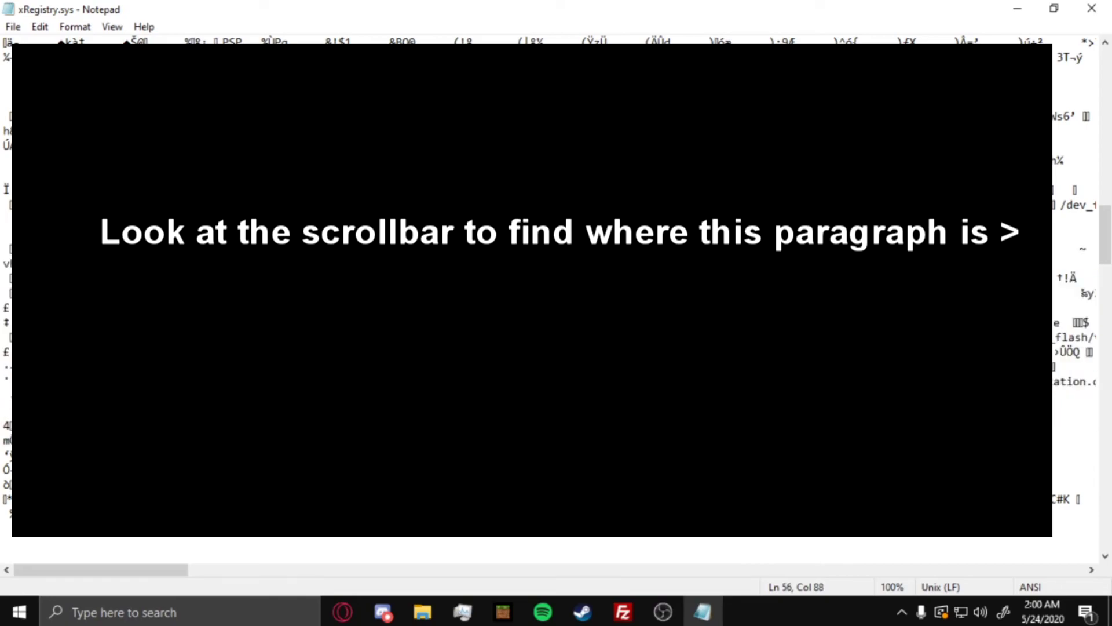